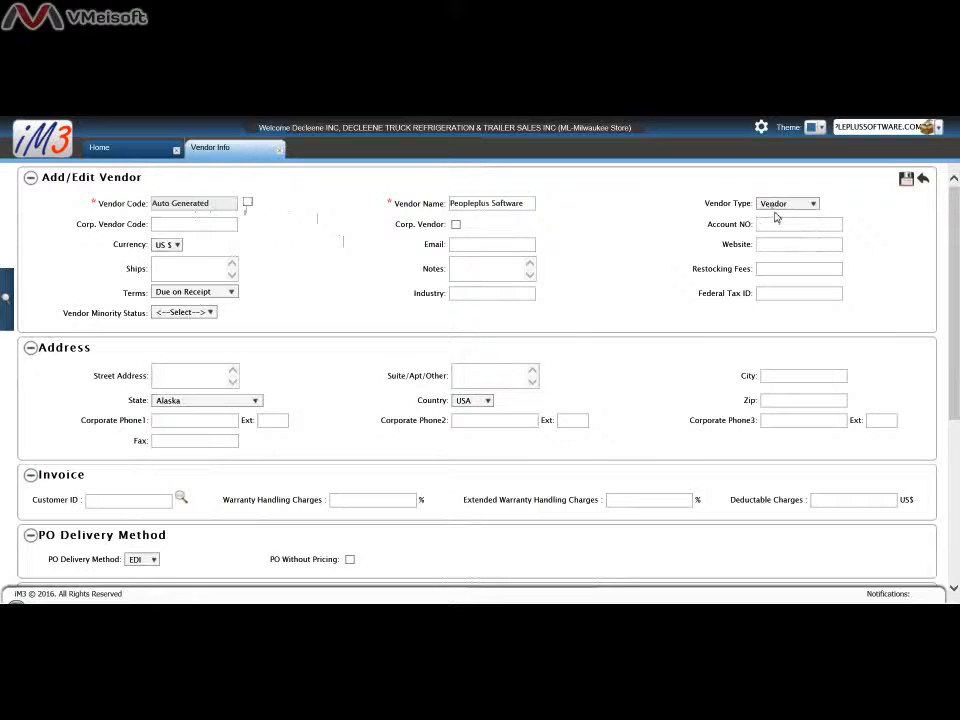
# Step: Enter VNO00001 as the corporate vendor code and mark the vendor as a corporate vendor
pyautogui.click(183, 223)
pyautogui.write('VNO00001')
pyautogui.click(310, 269)
pyautogui.click(456, 225)
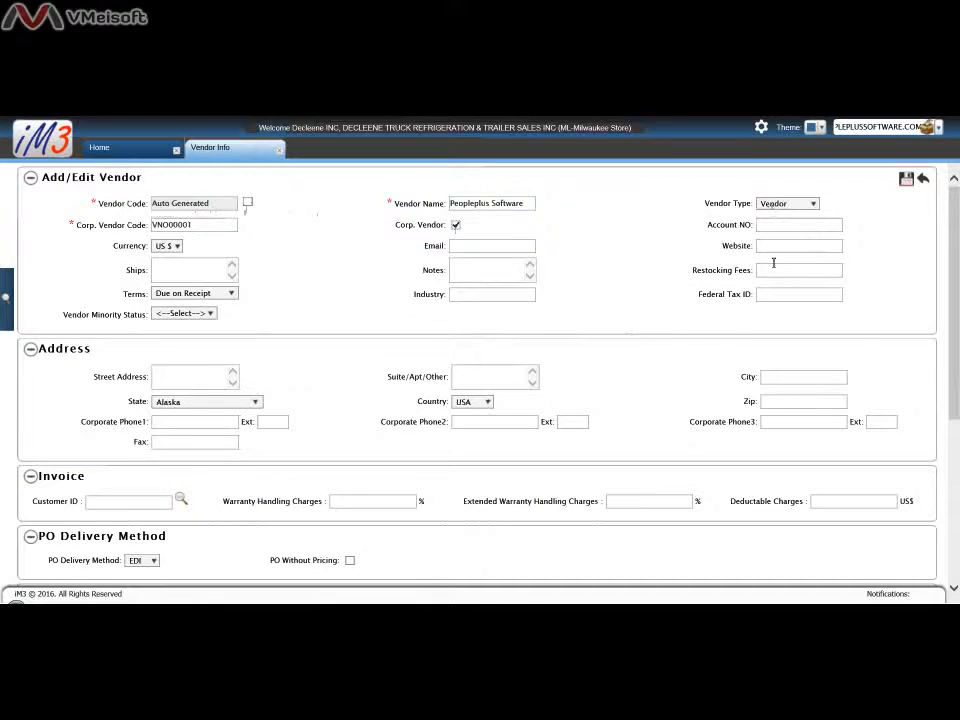
# Step: Fill in the vendor's e-mail with the address copied from the header's text field
pyautogui.moveTo(754, 229); pyautogui.dragTo(703, 221)
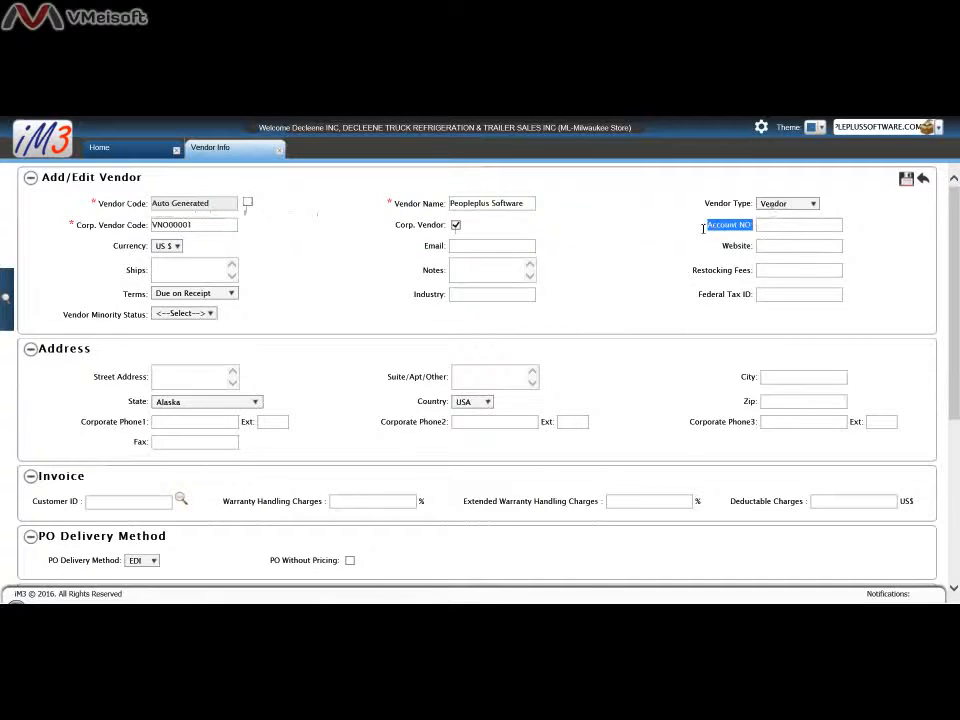
pyautogui.click(795, 228)
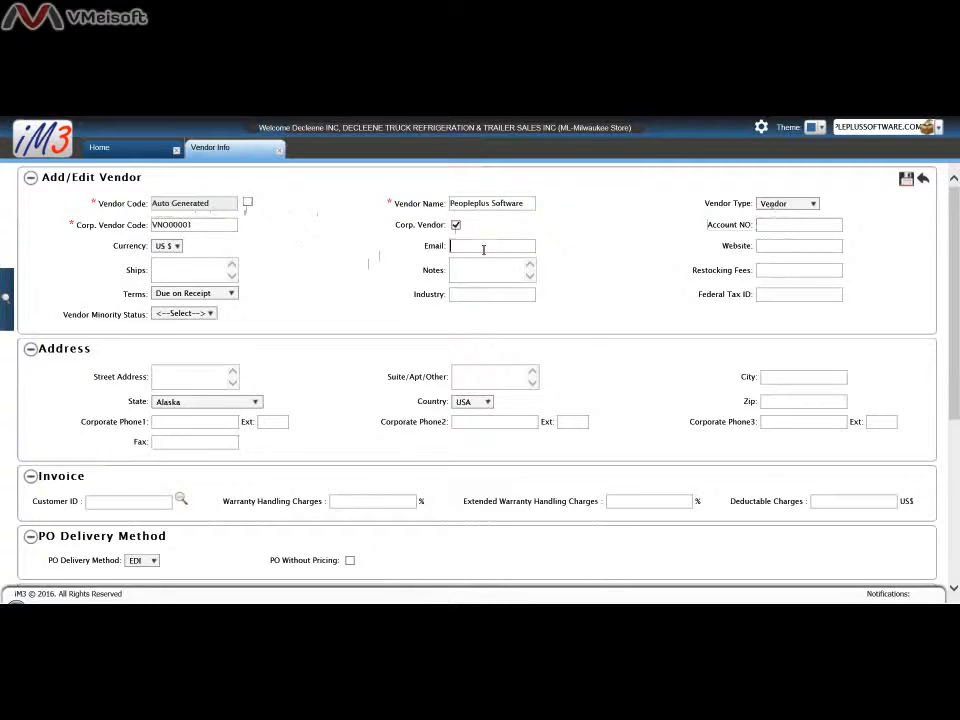
pyautogui.click(890, 127)
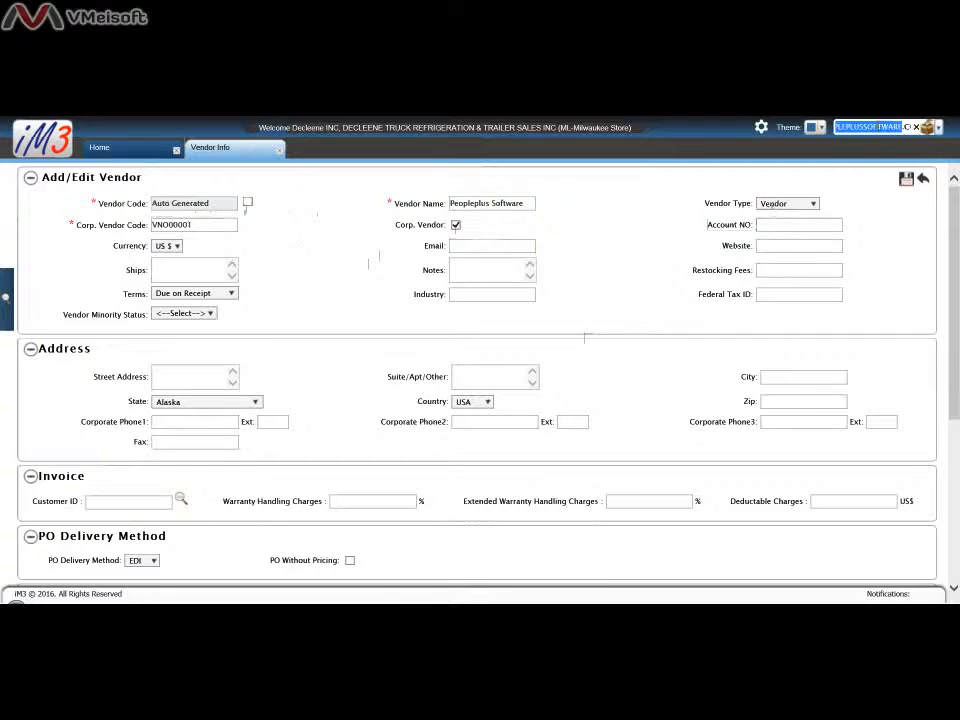
pyautogui.click(485, 245)
pyautogui.write('PEOPLEPLUSSOFTWARE.COM')
pyautogui.click(580, 266)
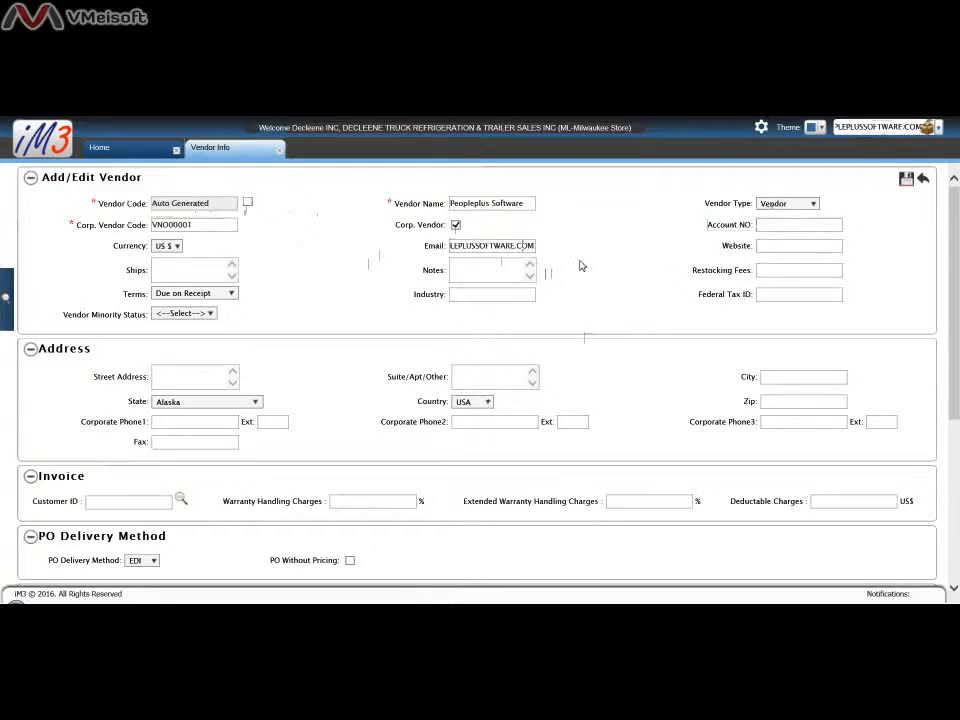
pyautogui.press('Tab')
pyautogui.doubleClick(742, 249)
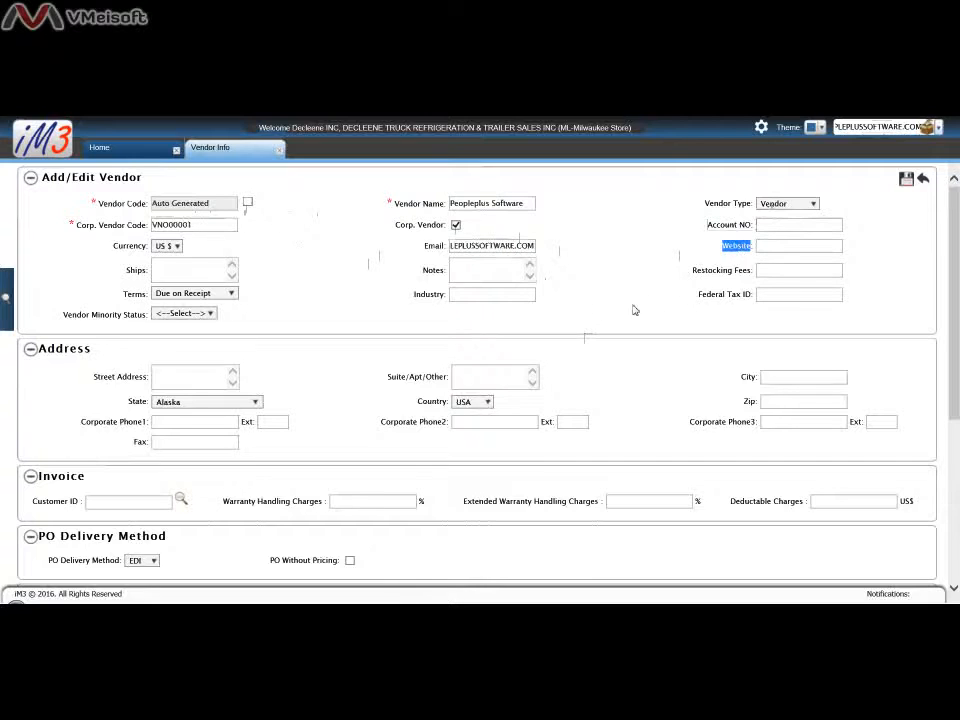
pyautogui.click(661, 285)
pyautogui.moveTo(694, 270); pyautogui.dragTo(768, 272)
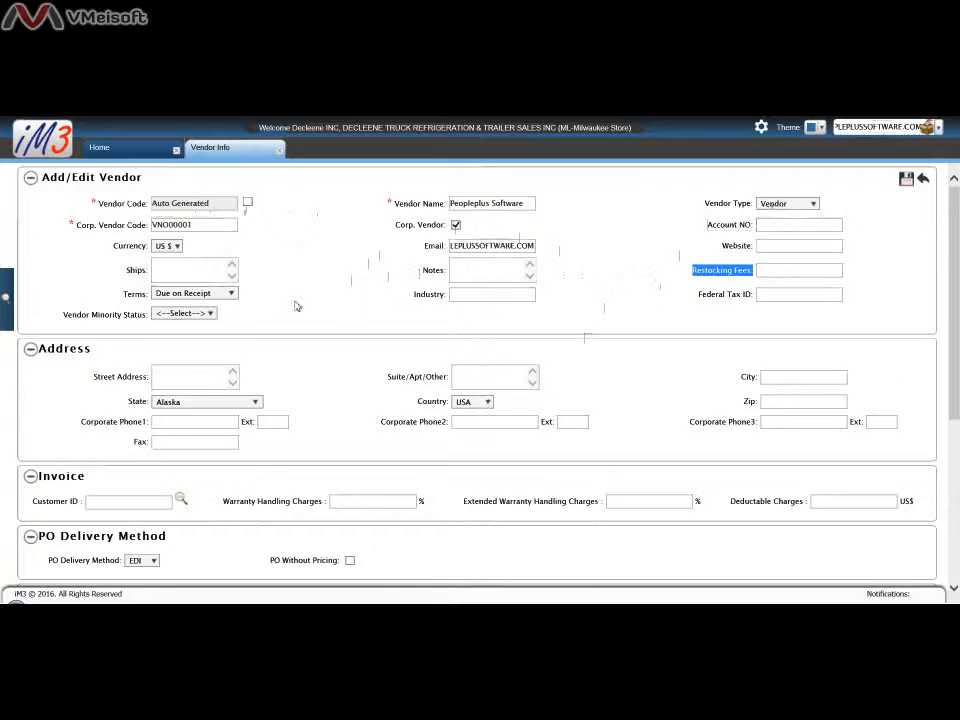
# Step: Set the vendor's payment terms to Net 30 and check the choices for Vendor Minority Status
pyautogui.click(232, 293)
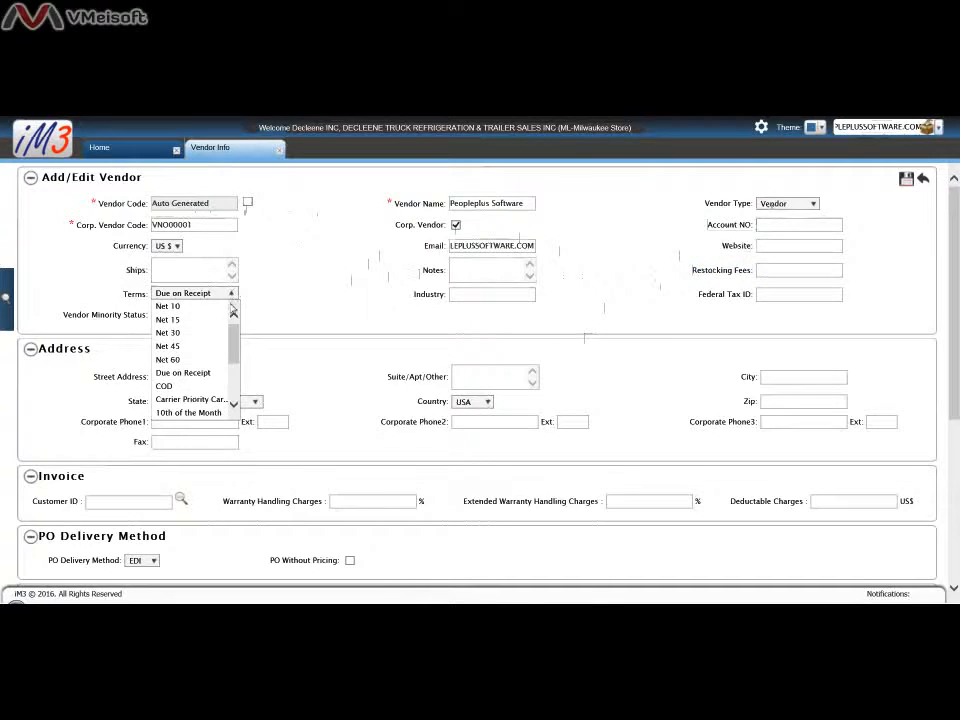
pyautogui.click(176, 334)
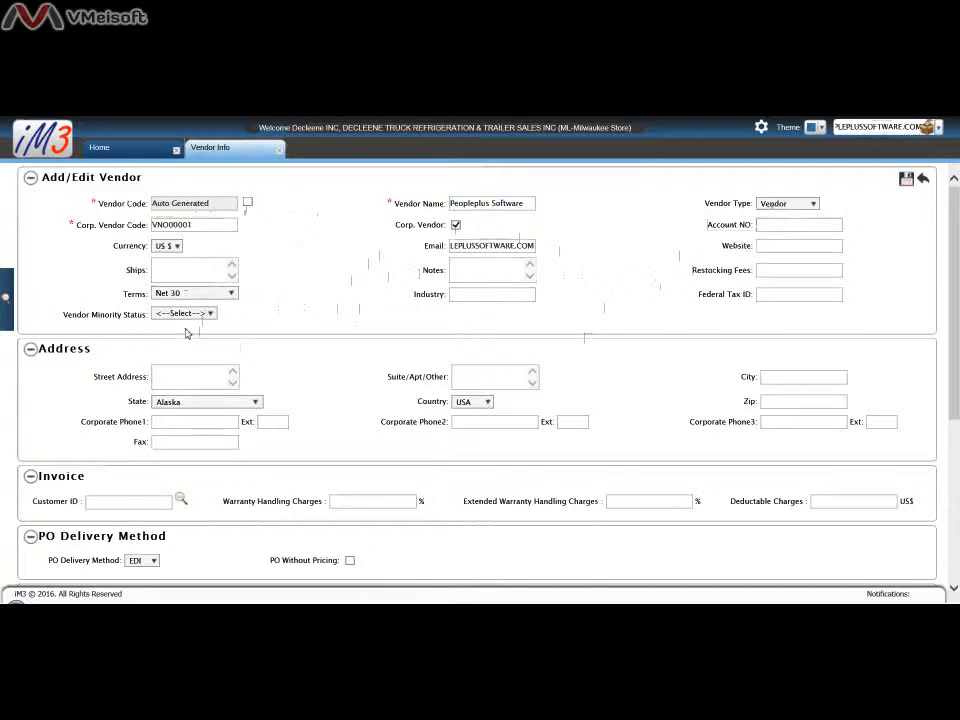
pyautogui.click(218, 296)
pyautogui.click(218, 297)
pyautogui.click(195, 315)
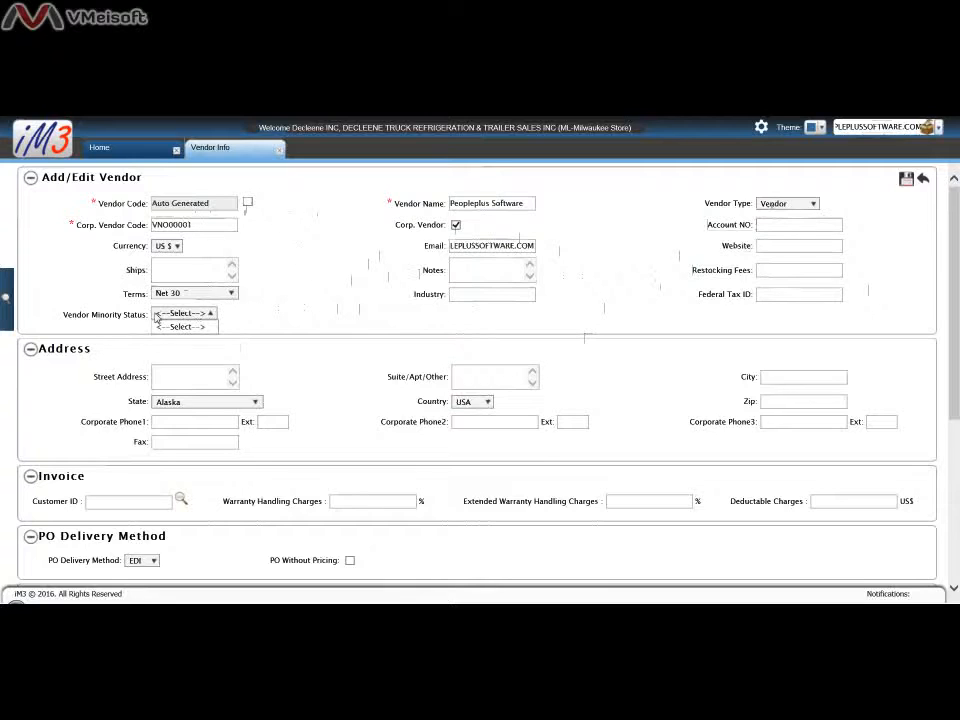
pyautogui.click(285, 323)
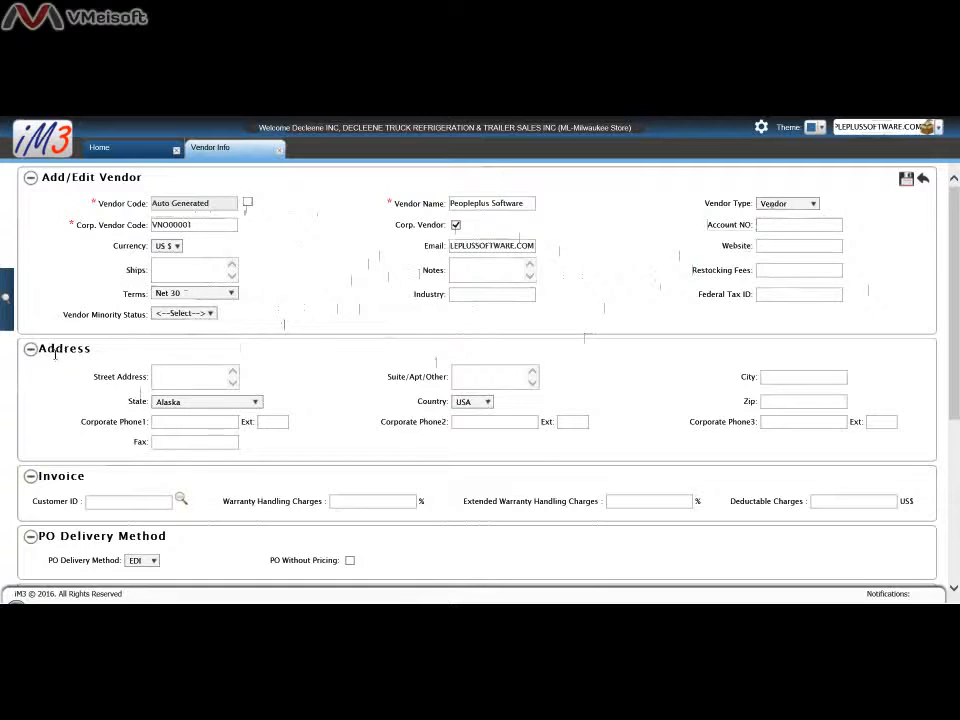
# Step: Fill in the vendor's street address and city, and set the state to Michigan
pyautogui.write('315')
pyautogui.write(' South State St')
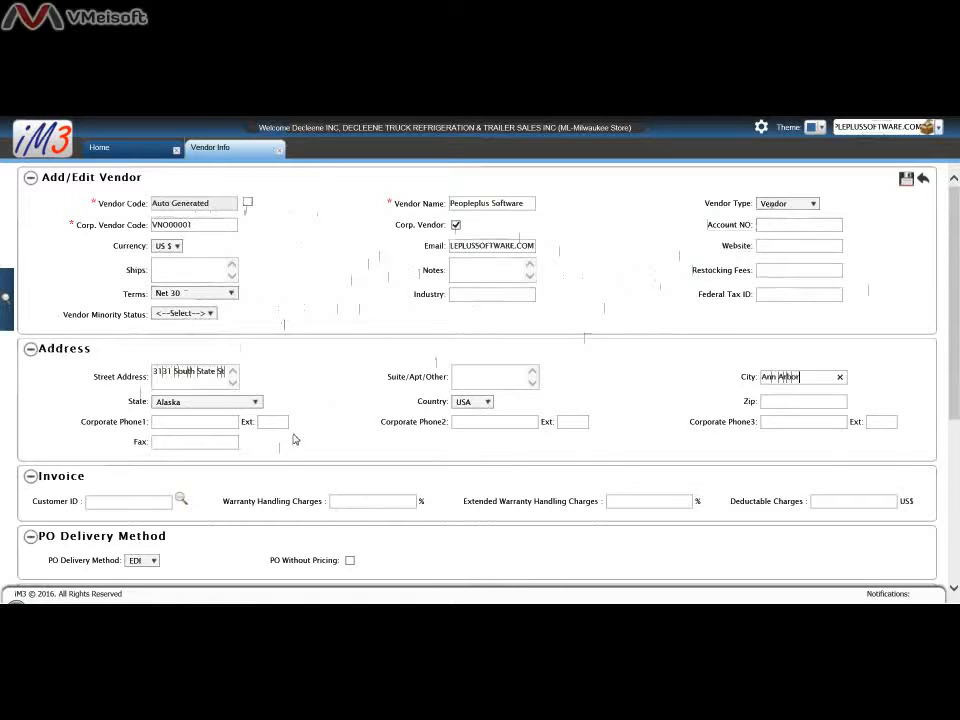
pyautogui.click(220, 408)
pyautogui.scroll(-5, 233, 455)
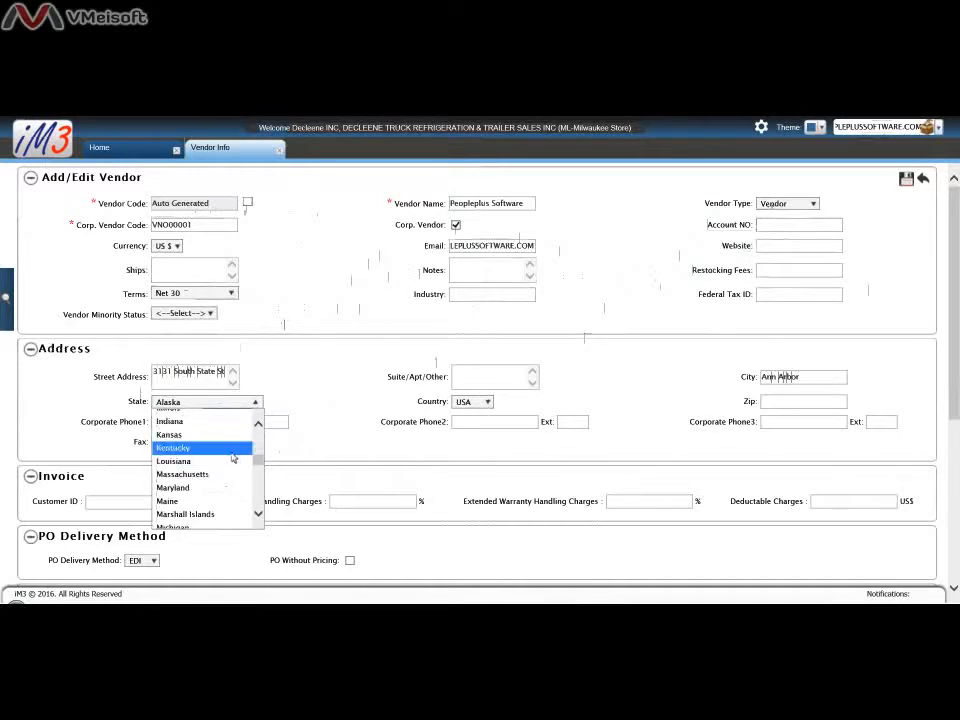
pyautogui.scroll(-1, 193, 490)
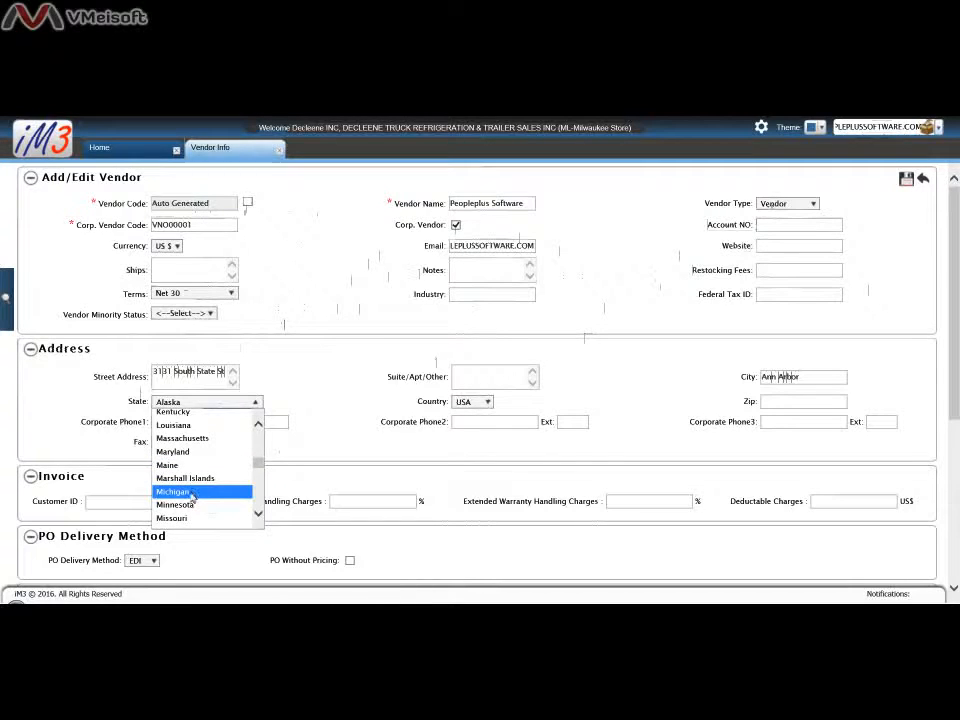
pyautogui.click(172, 492)
# Step: Keep USA as the country, fill in the zip code and save the vendor record
pyautogui.click(486, 402)
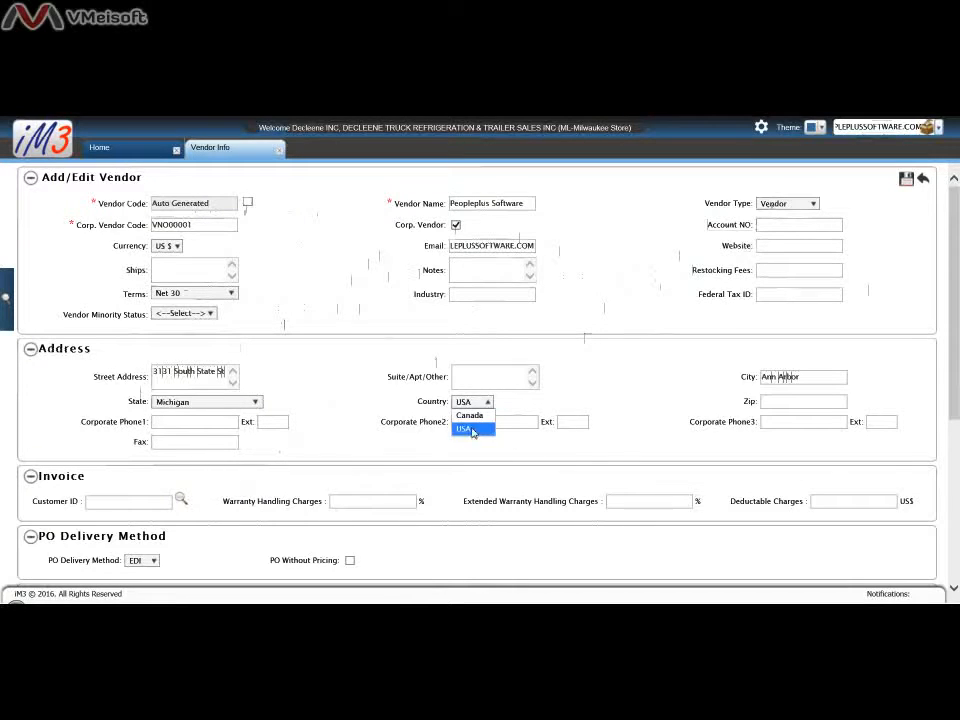
pyautogui.click(789, 413)
pyautogui.write('48375')
pyautogui.click(200, 421)
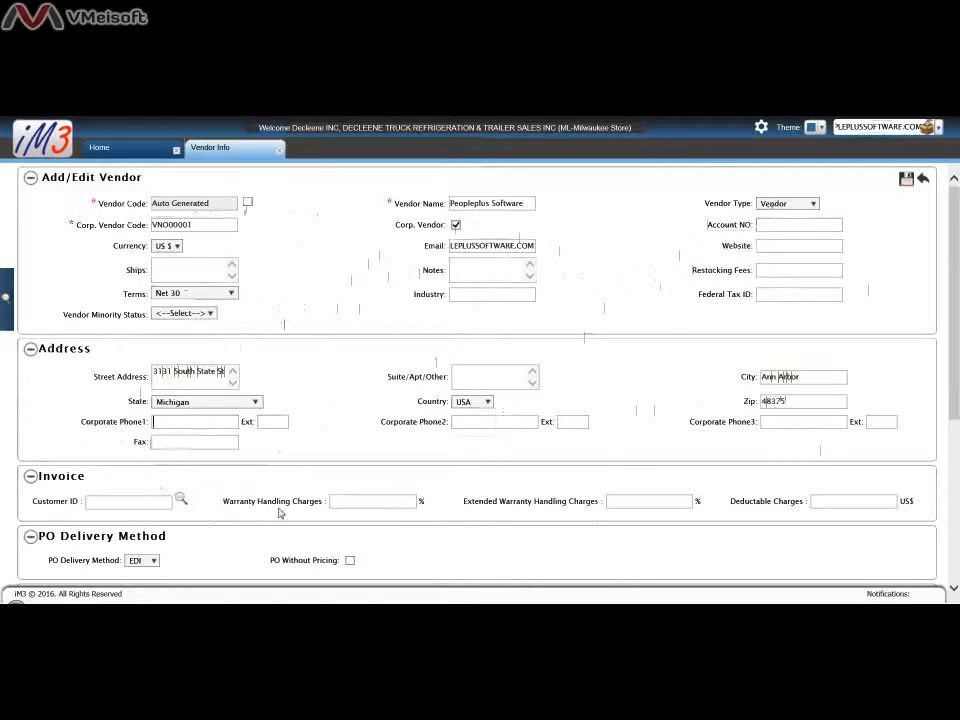
pyautogui.click(906, 182)
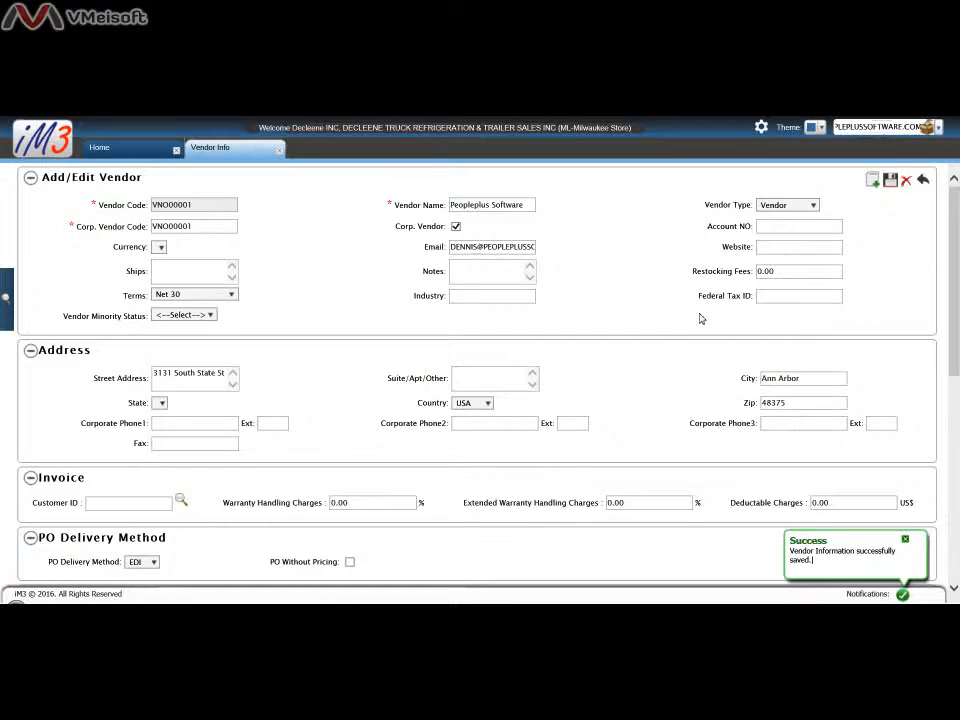
# Step: Examine the saved vendor's codes and the Invoice section's customer ID, warranty handling and deductable charge fields
pyautogui.scroll(-2, 319, 364)
pyautogui.scroll(2, 334, 370)
pyautogui.moveTo(193, 205); pyautogui.dragTo(151, 206)
pyautogui.doubleClick(193, 226)
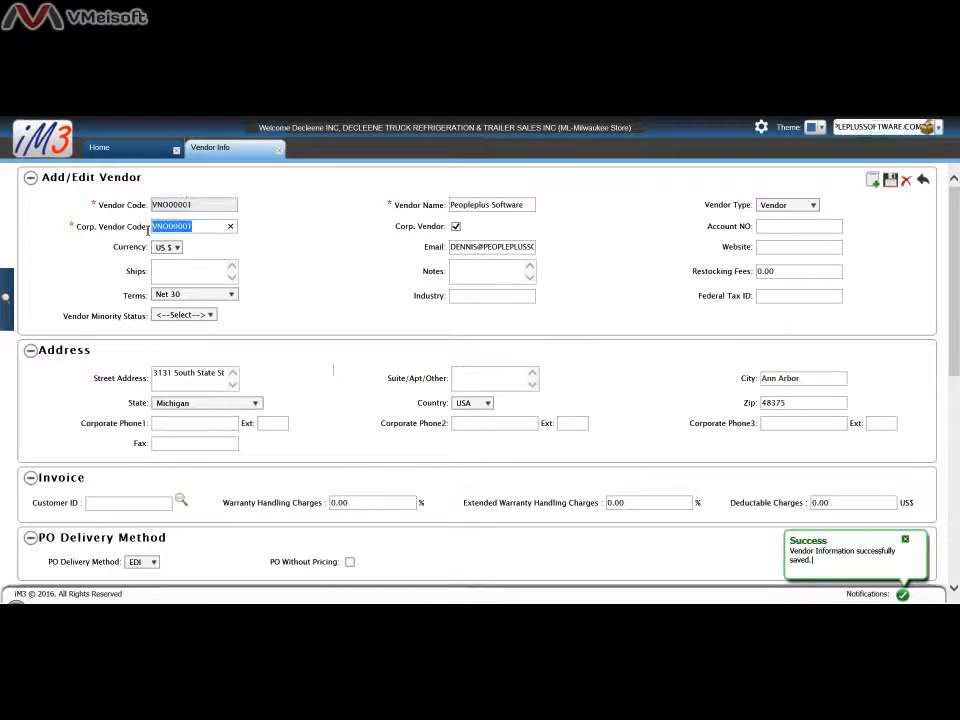
pyautogui.scroll(-2, 290, 374)
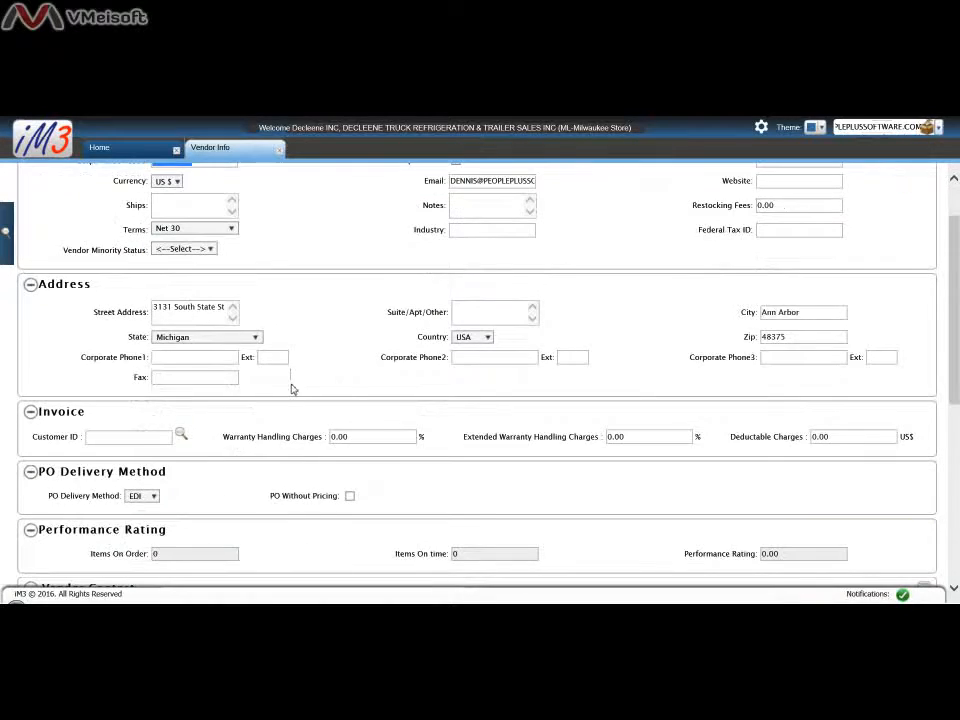
pyautogui.click(134, 437)
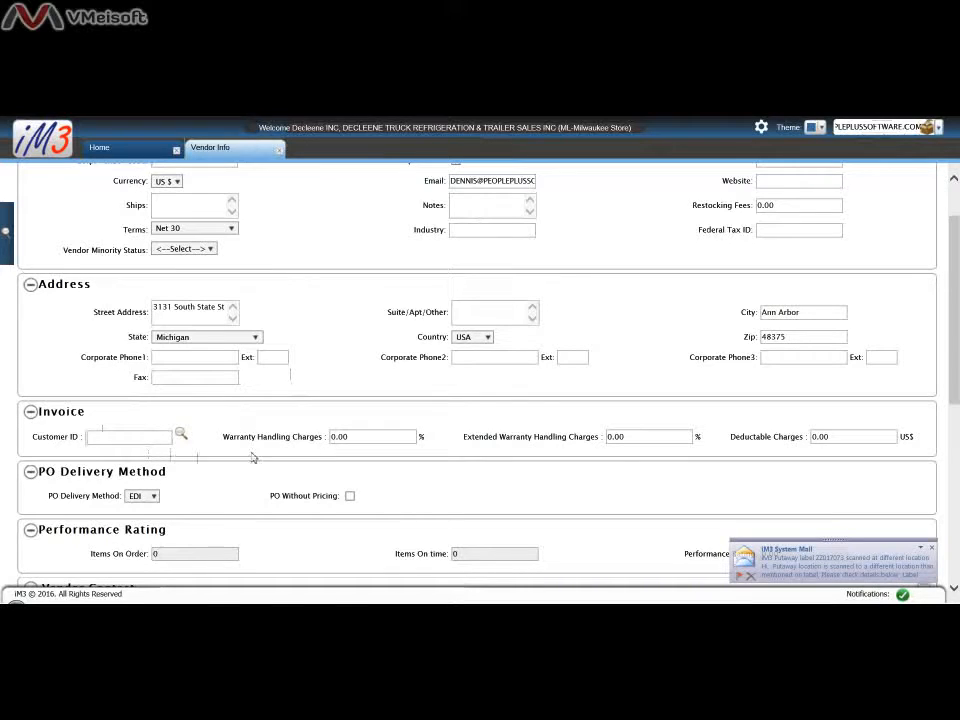
pyautogui.moveTo(226, 440); pyautogui.dragTo(304, 448)
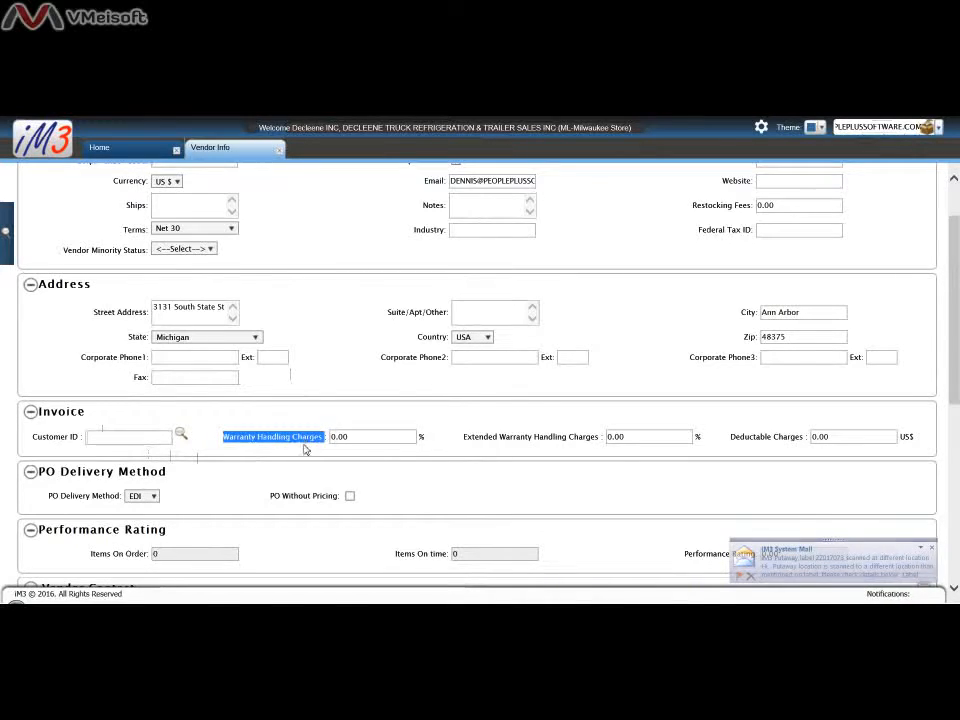
pyautogui.click(464, 438)
pyautogui.moveTo(464, 438); pyautogui.dragTo(600, 437)
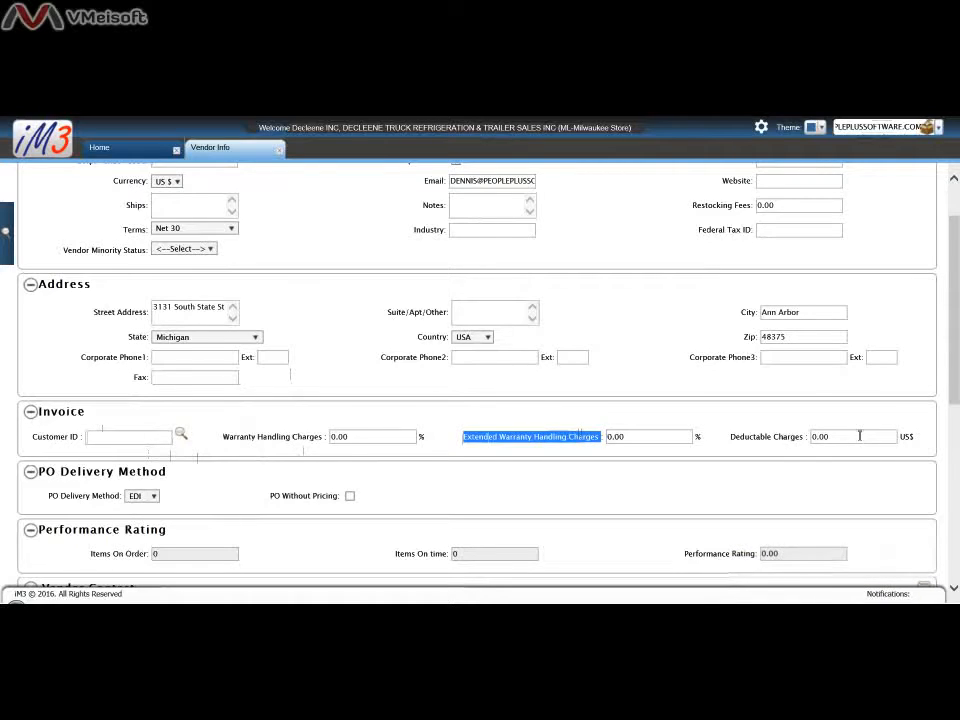
pyautogui.moveTo(731, 437); pyautogui.dragTo(788, 439)
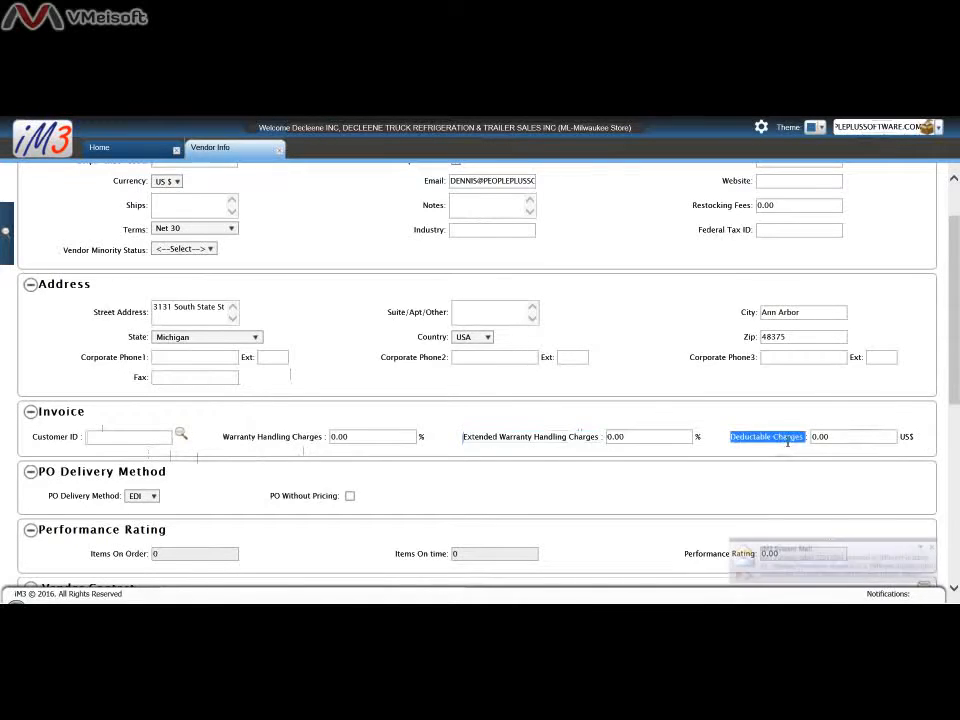
pyautogui.click(733, 451)
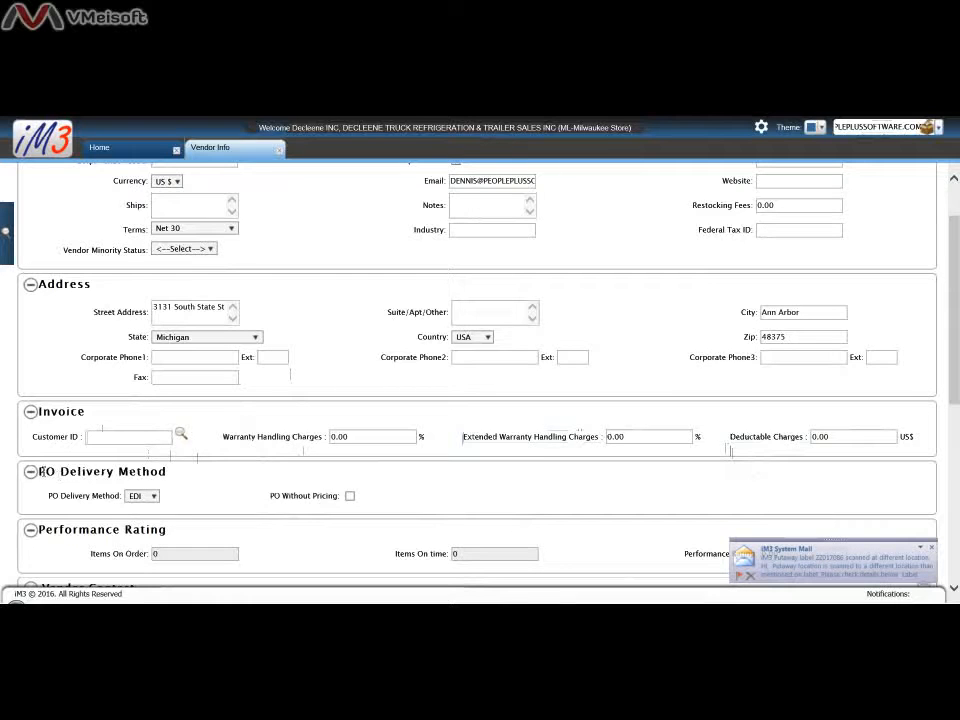
# Step: Switch the PO delivery method to Email, inspect its setup information and print format options, and return it to EDI
pyautogui.scroll(-2, 148, 504)
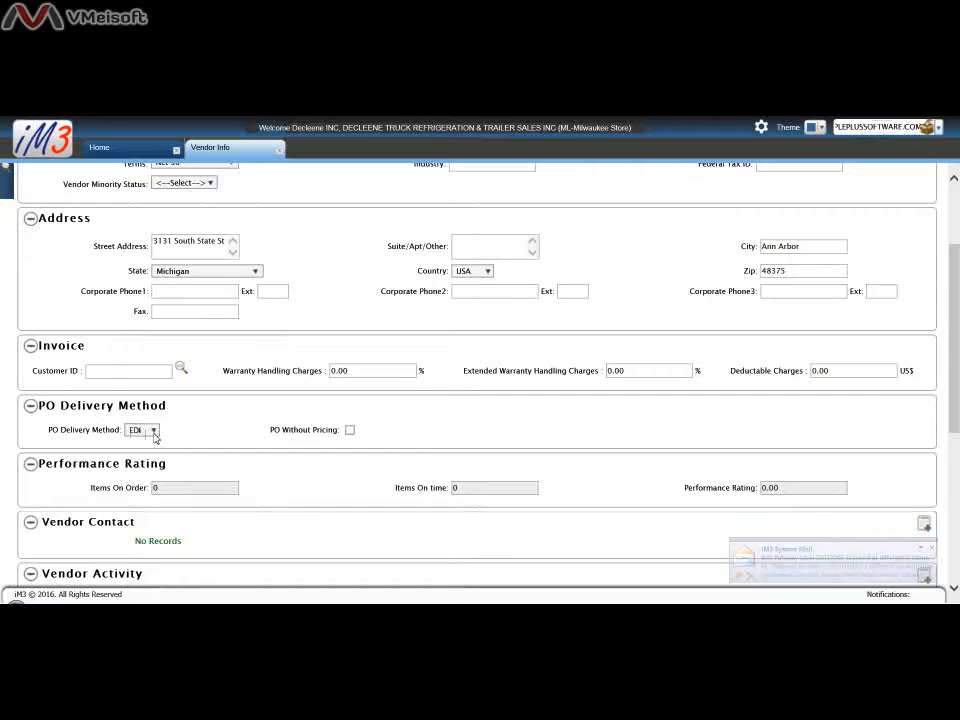
pyautogui.click(155, 436)
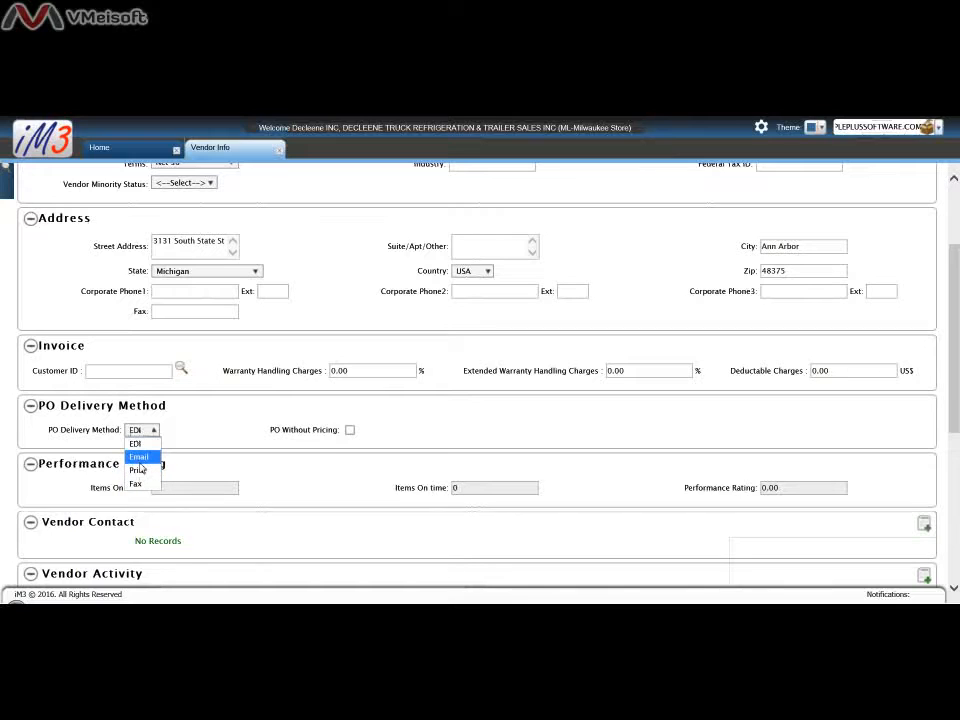
pyautogui.click(140, 463)
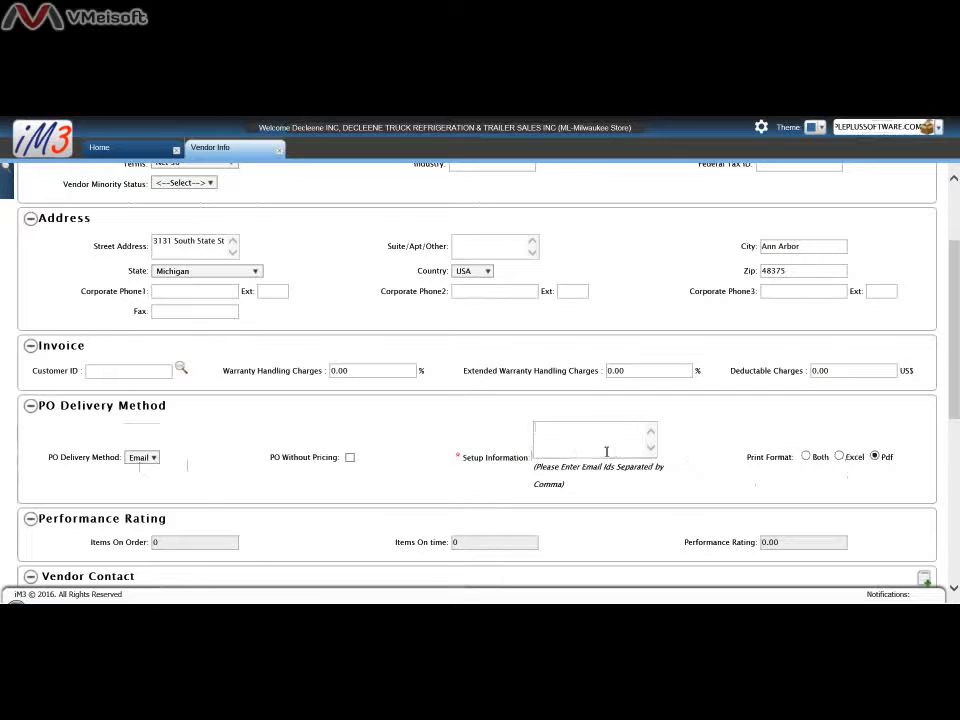
pyautogui.tripleClick(752, 457)
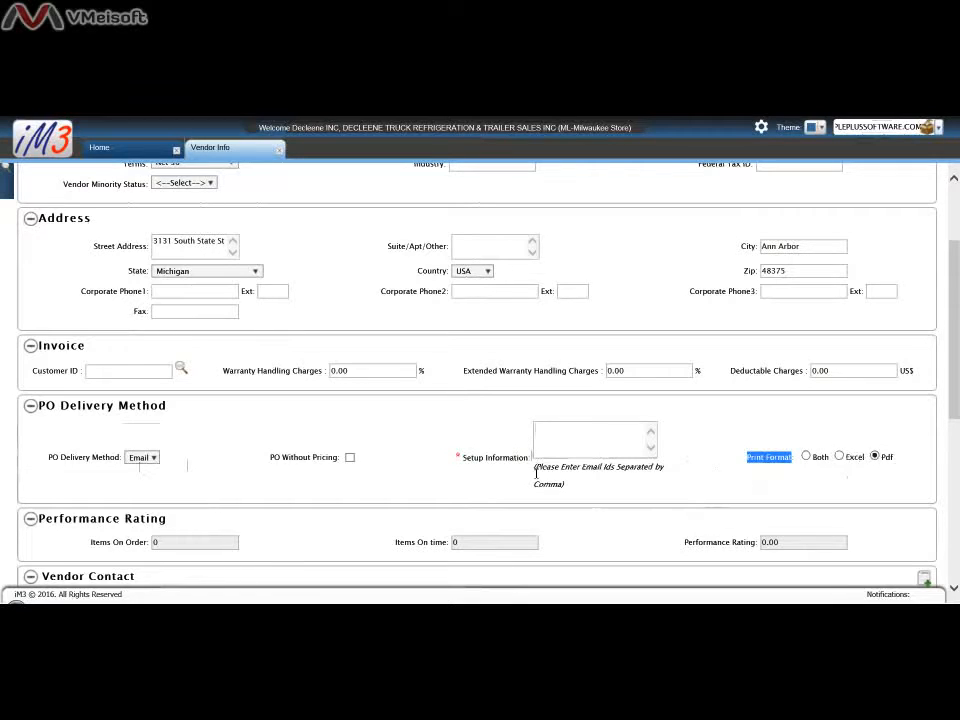
pyautogui.scroll(-1, 536, 472)
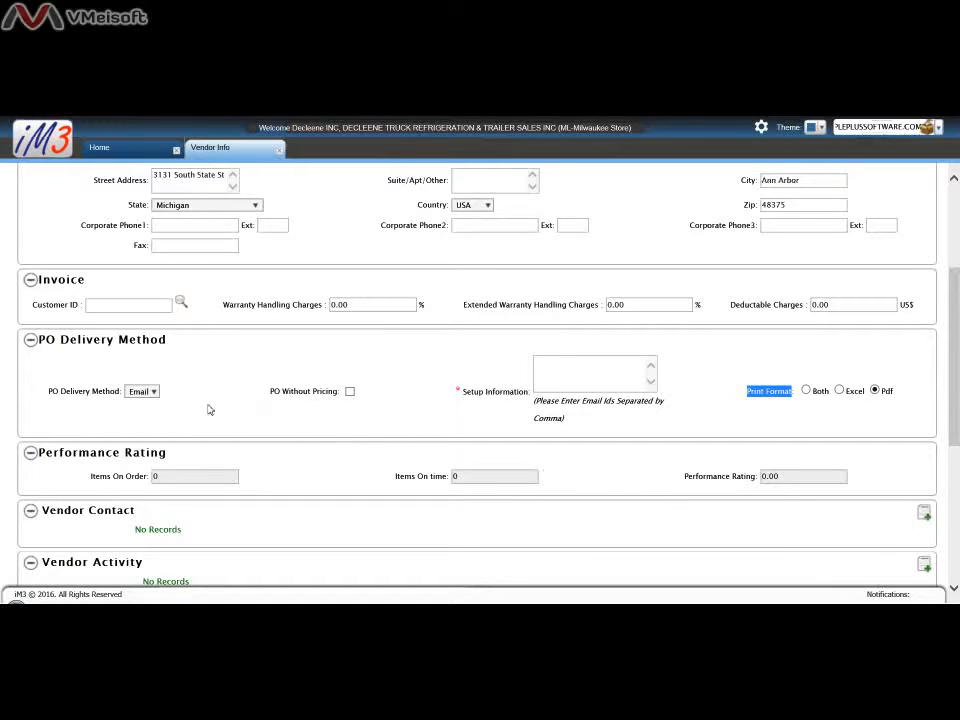
pyautogui.click(155, 392)
pyautogui.click(140, 403)
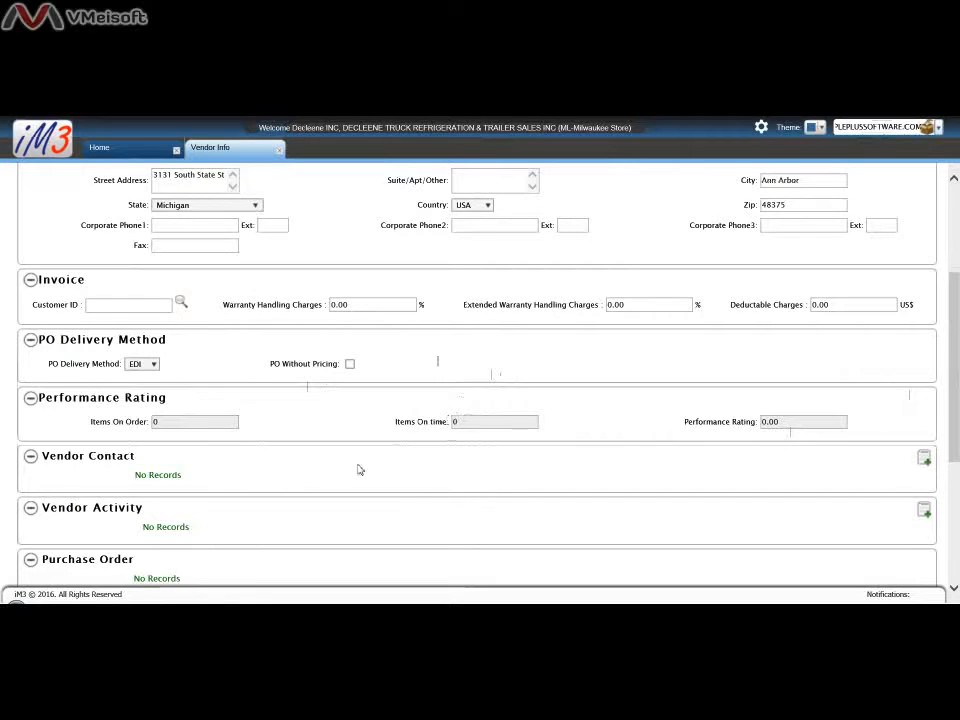
# Step: Examine the vendor's contact, activity, purchase order and contract sections
pyautogui.scroll(-1, 35, 395)
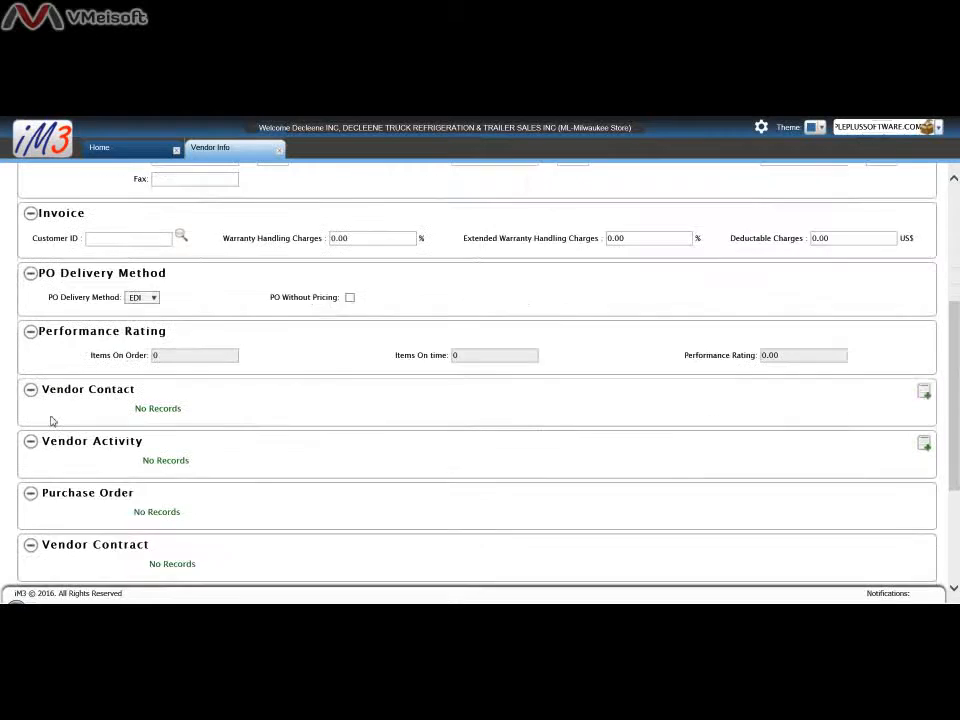
pyautogui.scroll(-2, 25, 397)
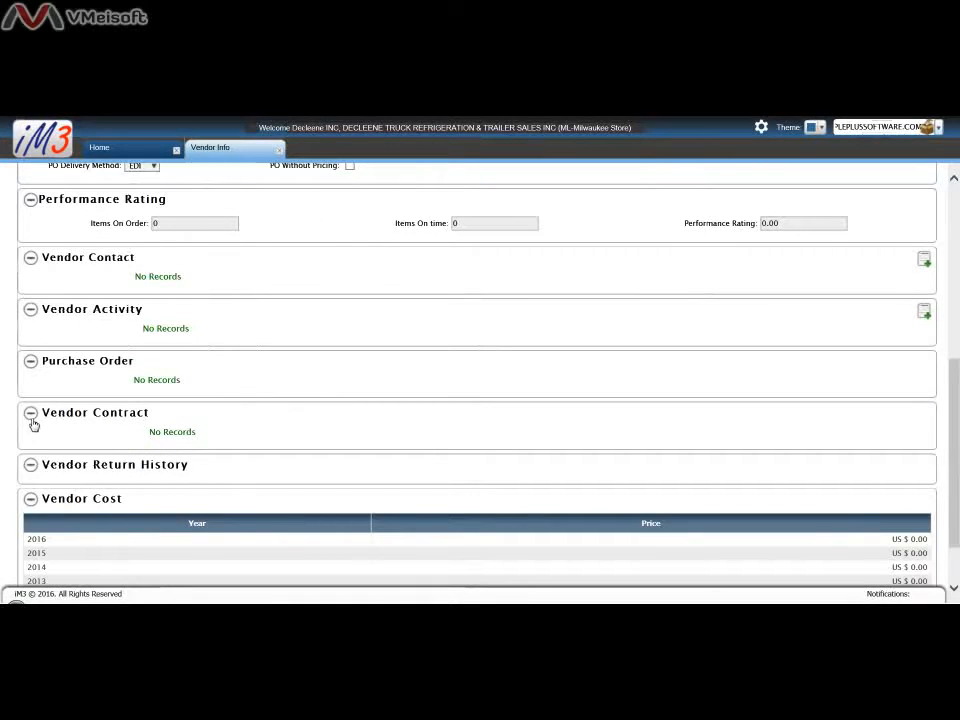
pyautogui.tripleClick(152, 416)
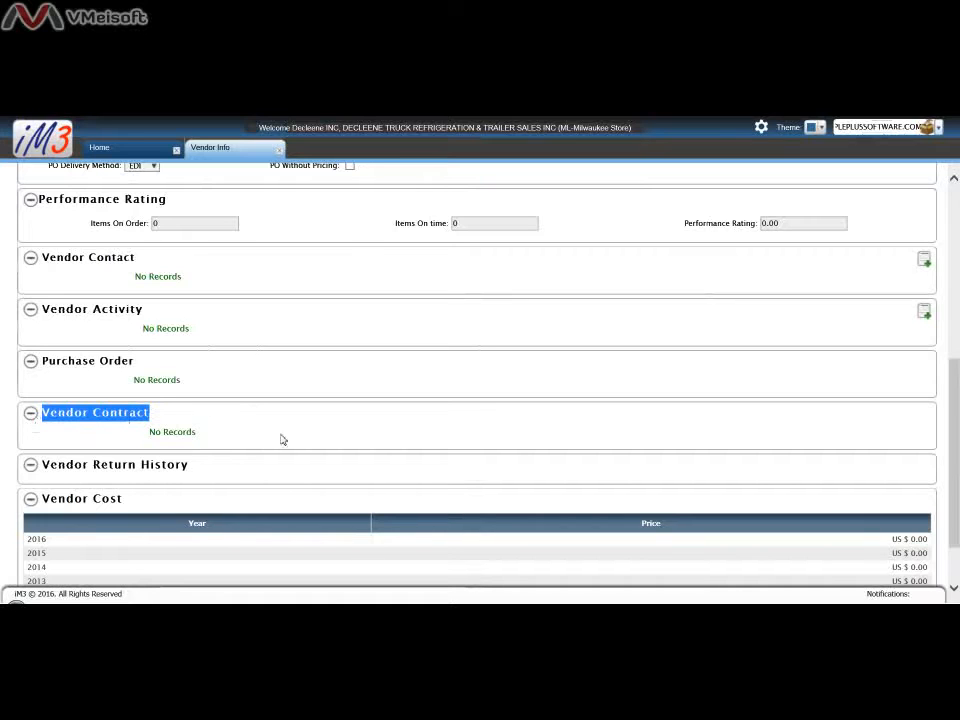
# Step: Go to the vendor contracts under Procurement and start a new vendor contract
pyautogui.click(27, 145)
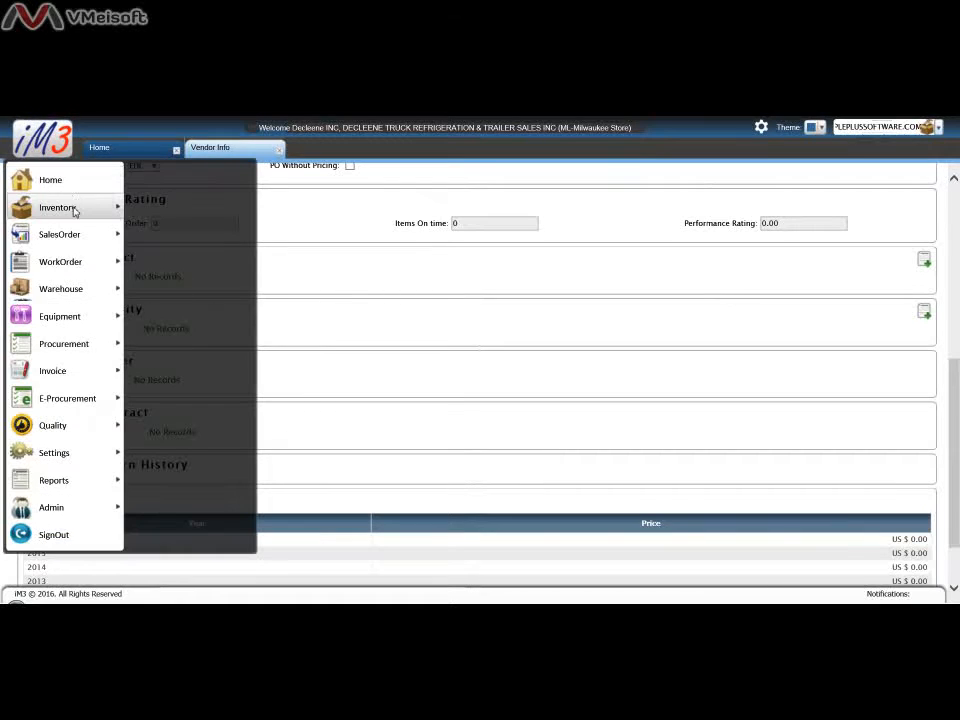
pyautogui.moveTo(71, 374)
pyautogui.moveTo(70, 343)
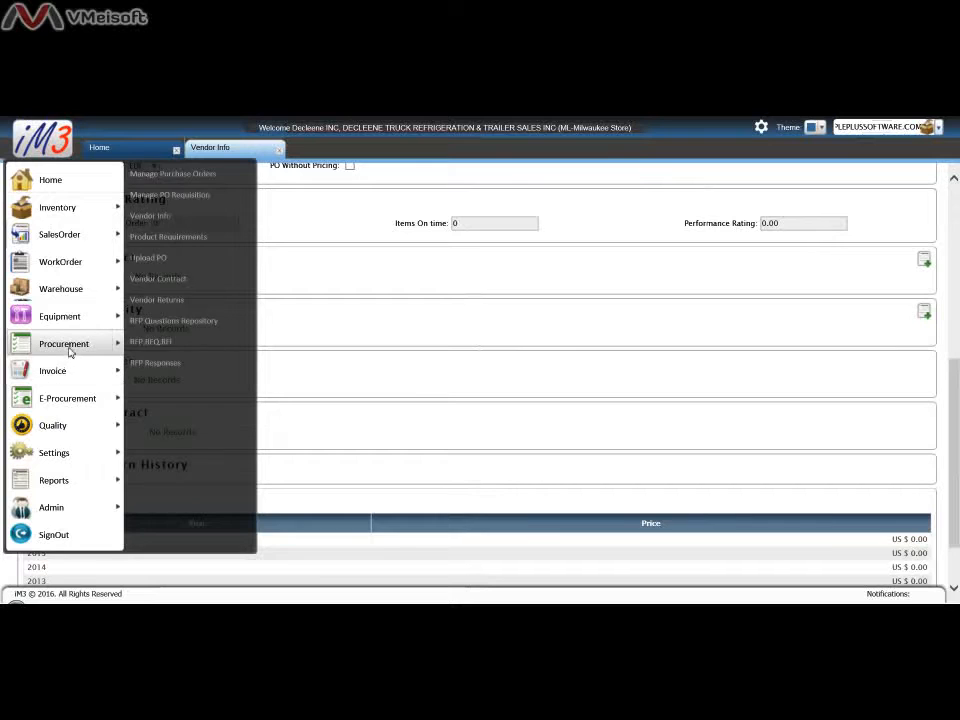
pyautogui.click(171, 279)
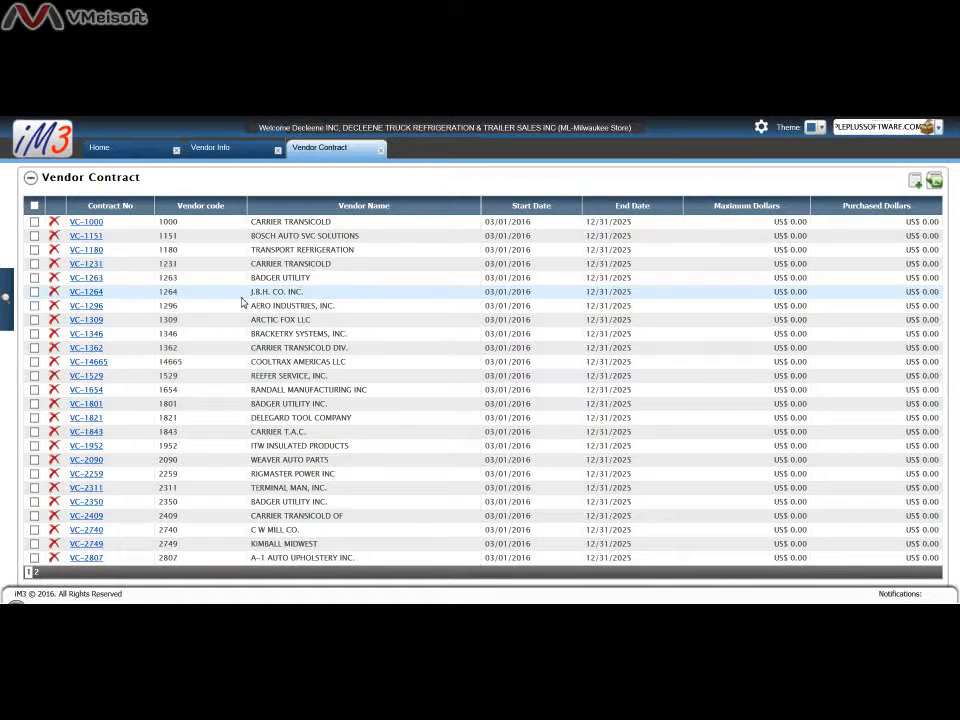
pyautogui.click(918, 187)
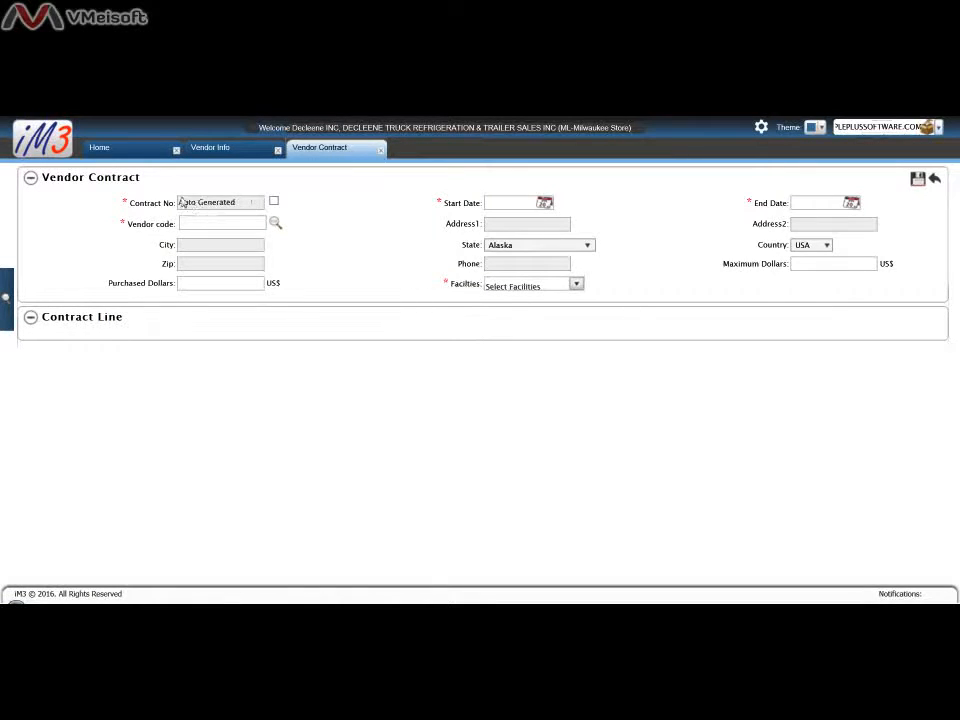
# Step: Set the contract's start date to 06/10/2016 and its end date to 06/10/2025
pyautogui.click(494, 203)
pyautogui.click(553, 339)
pyautogui.click(817, 205)
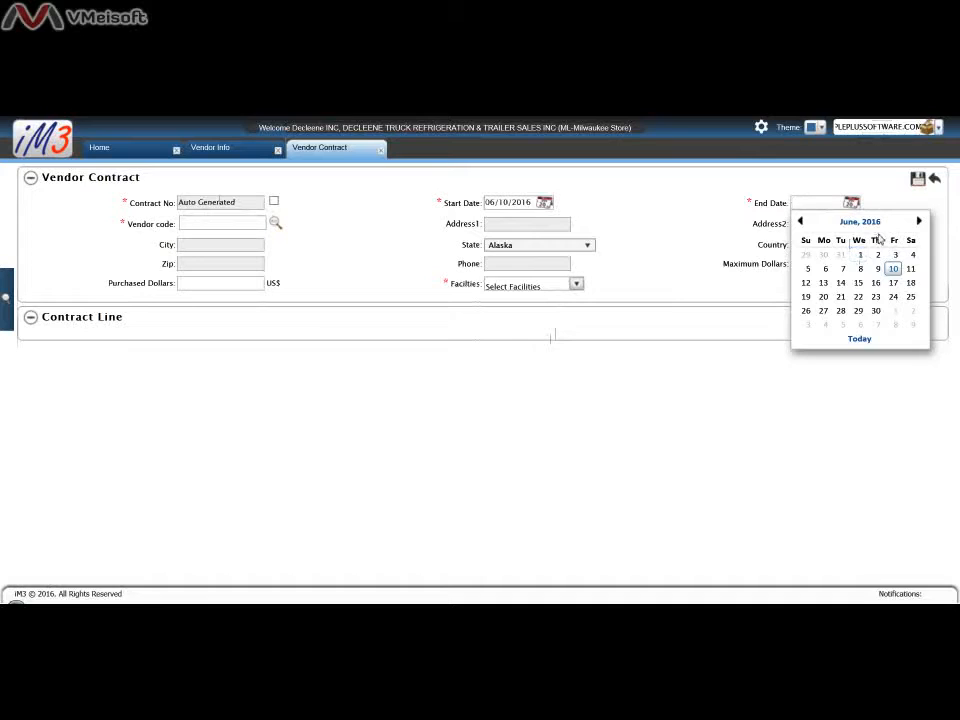
pyautogui.click(894, 270)
pyautogui.click(851, 202)
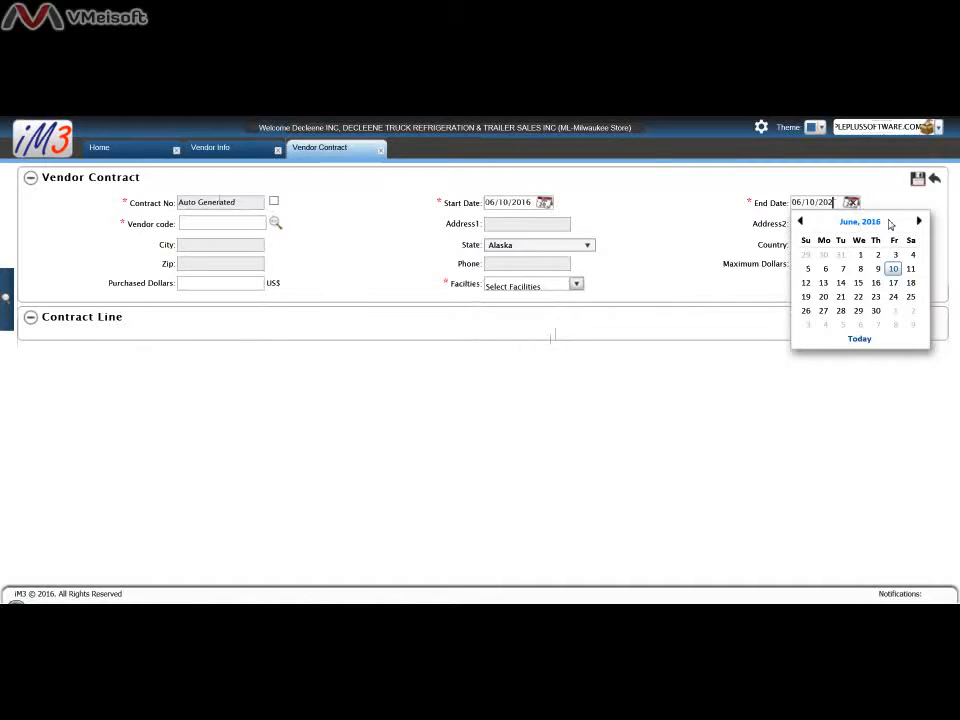
pyautogui.click(730, 230)
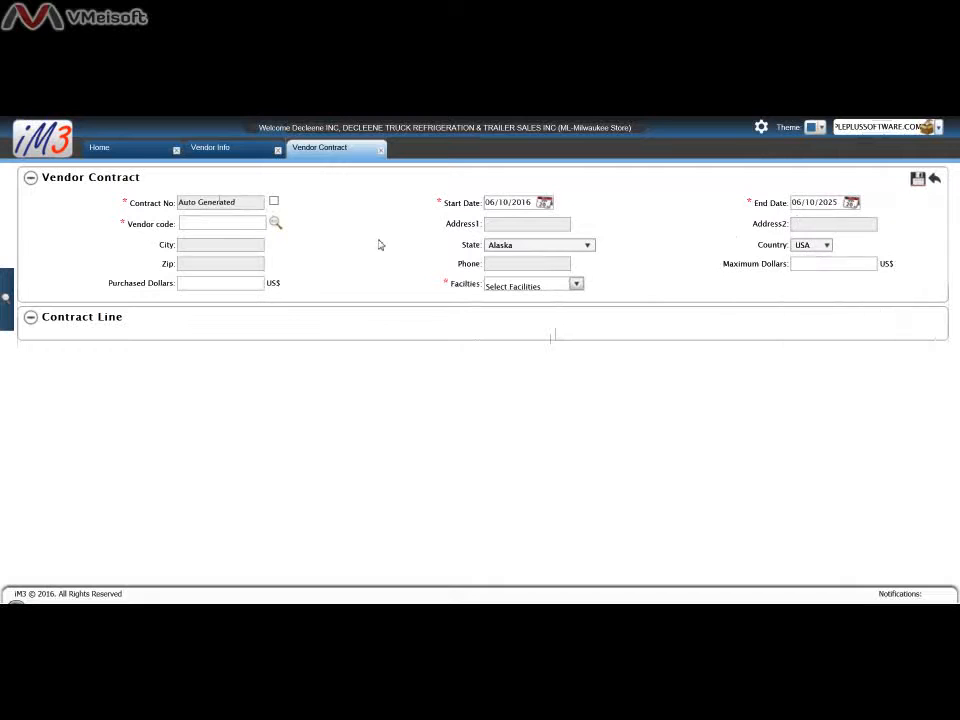
# Step: Search the vendor lookup for 00001 and assign Peopleplus Software (VNO00001) to the contract
pyautogui.click(274, 223)
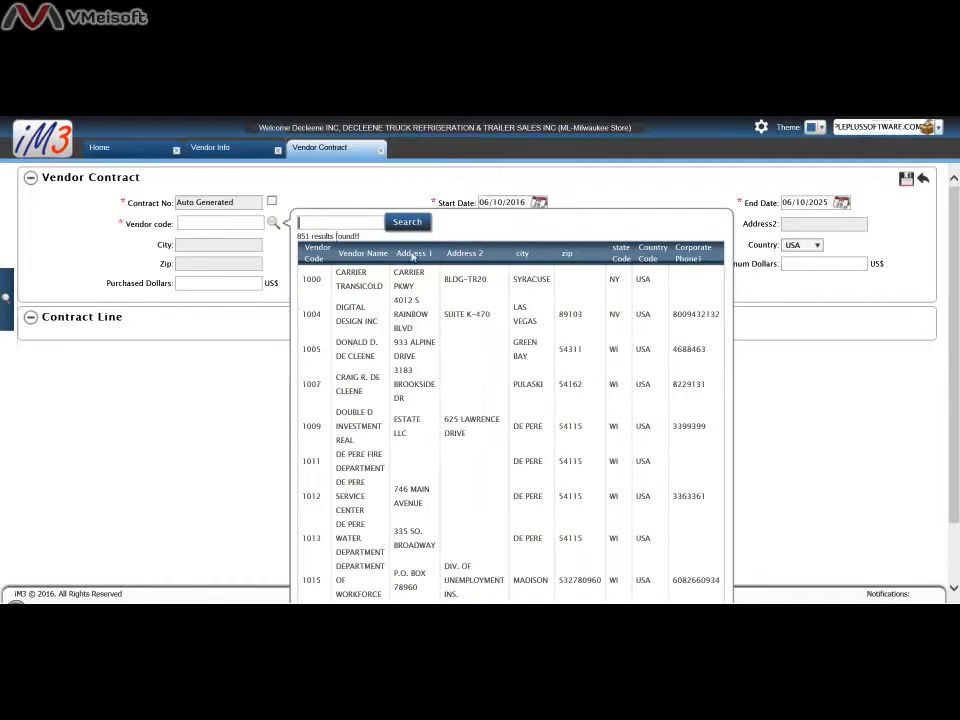
pyautogui.write('00001')
pyautogui.click(412, 227)
pyautogui.click(369, 281)
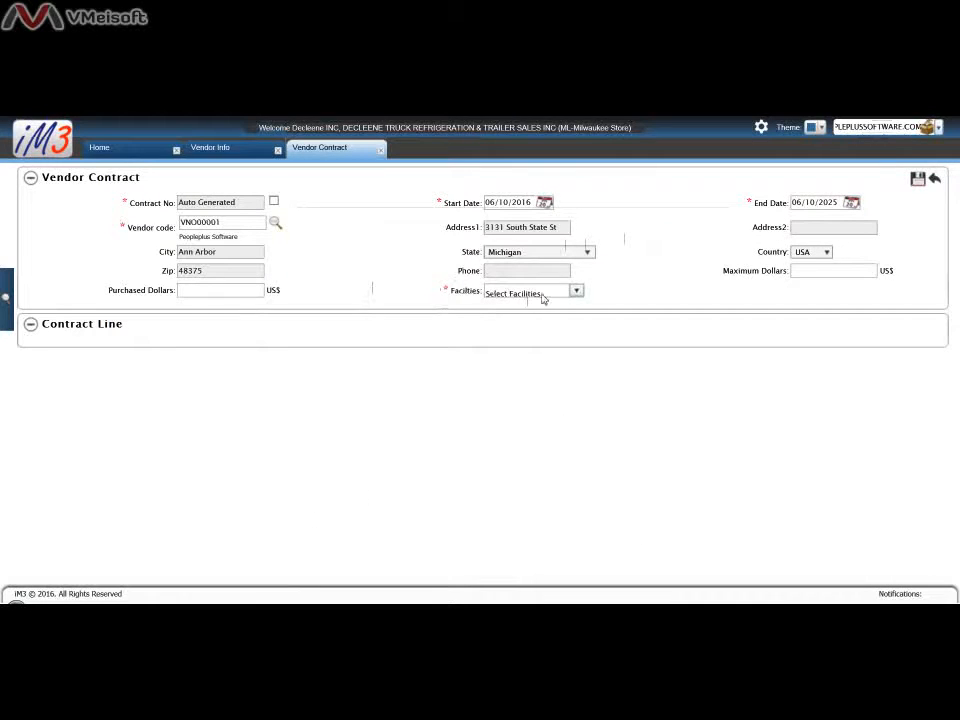
# Step: Include all facilities in the contract and save it
pyautogui.click(576, 291)
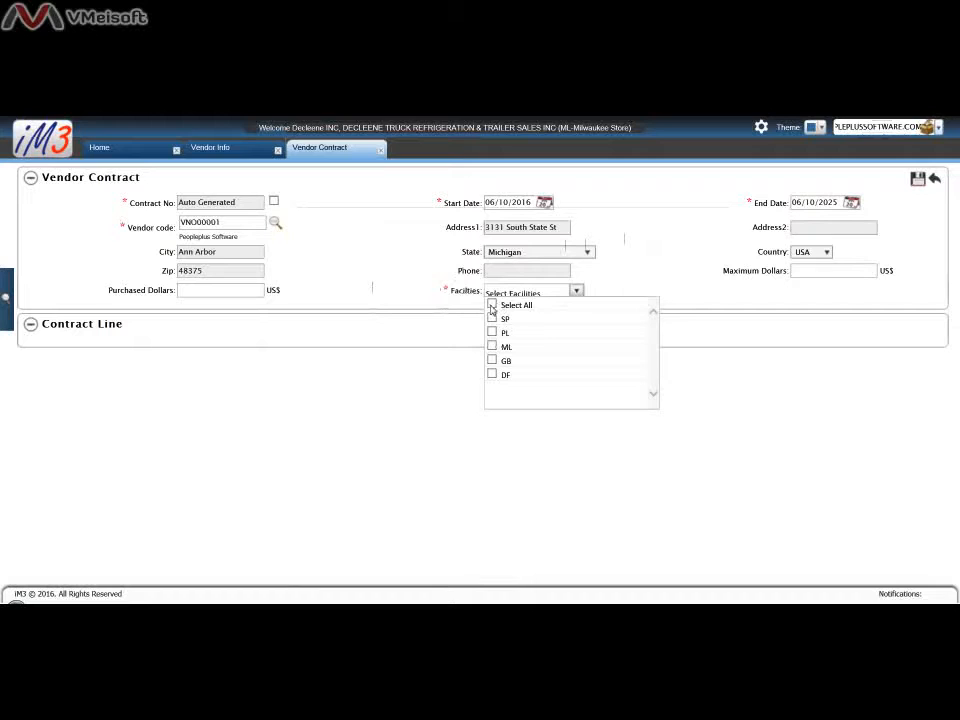
pyautogui.click(491, 306)
pyautogui.click(592, 292)
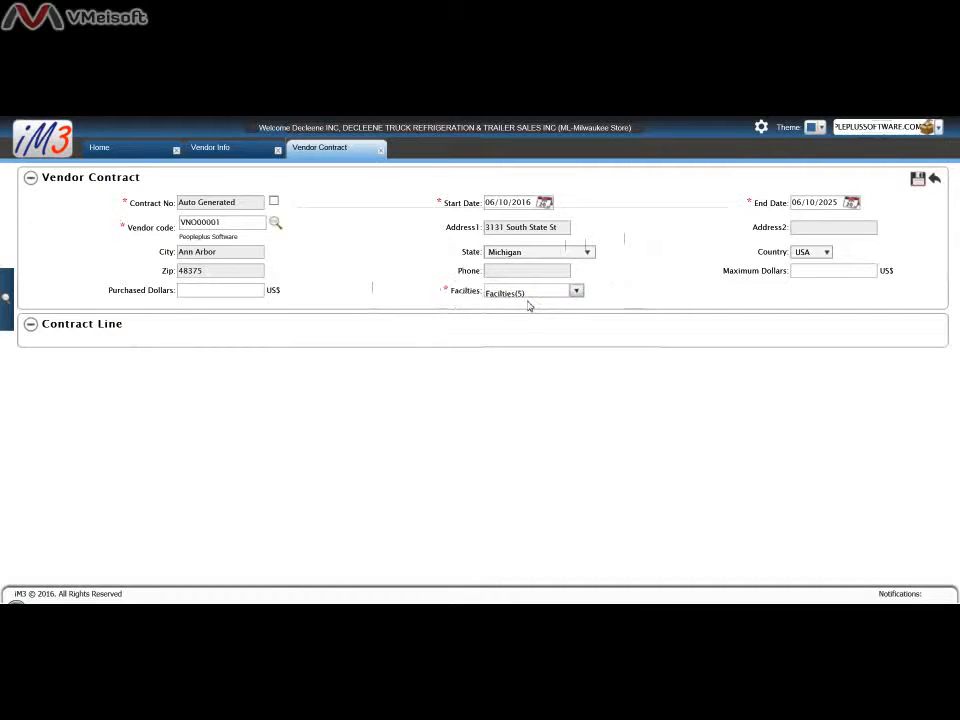
pyautogui.click(918, 180)
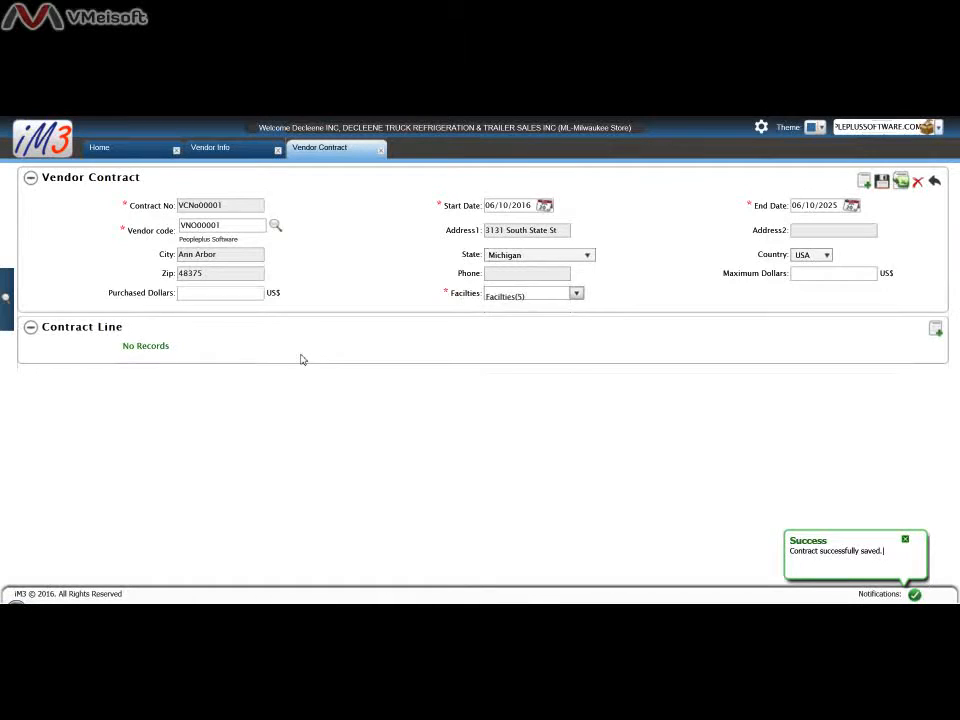
# Step: Examine a new contract line's conversion factor, maximum quantity and cost fields, and close it without saving
pyautogui.click(934, 328)
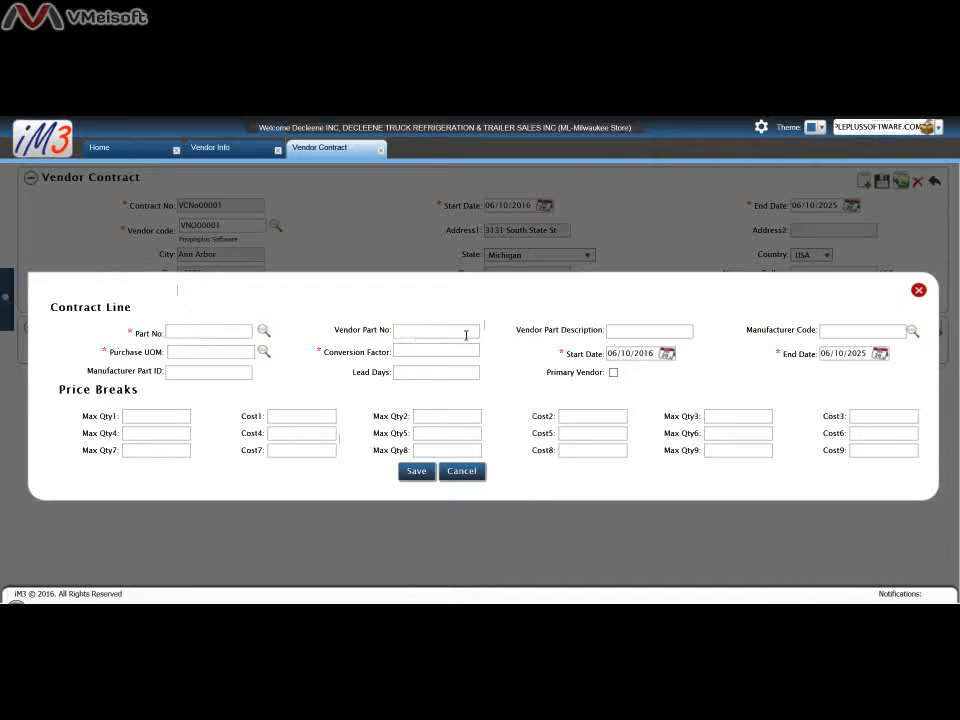
pyautogui.click(405, 350)
pyautogui.click(132, 420)
pyautogui.click(303, 415)
pyautogui.click(463, 472)
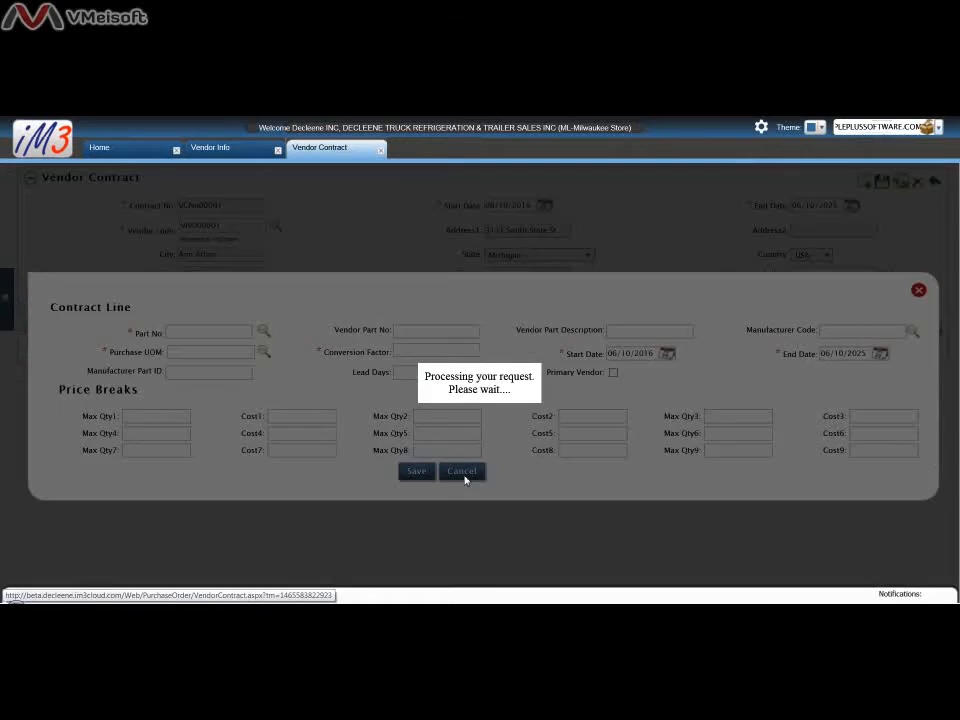